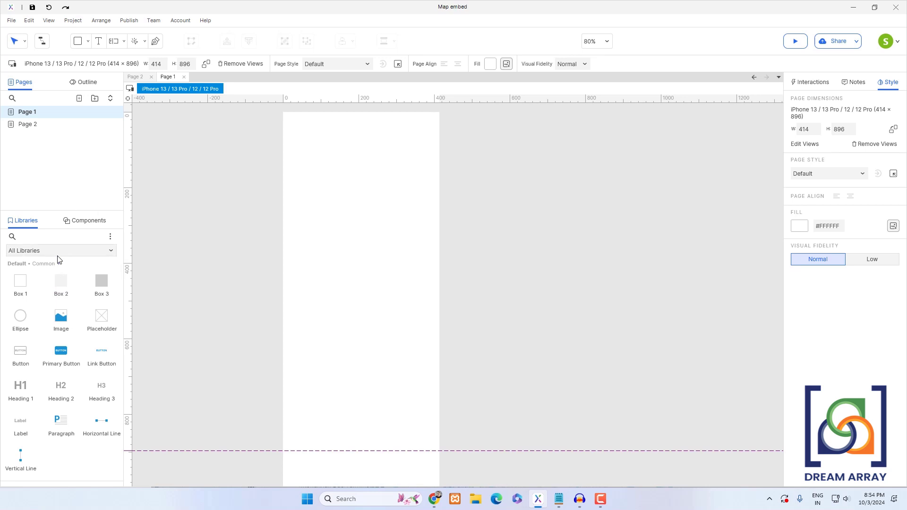
- Place an Inline Frame at the page's top-left corner and resize it to about 410 × 890
scroll(62, 317, "down", 3)
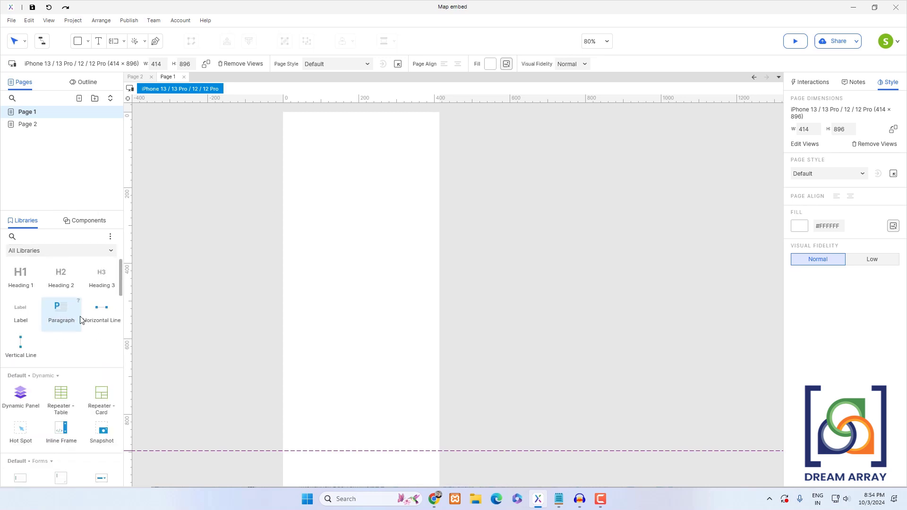
scroll(81, 320, "down", 1)
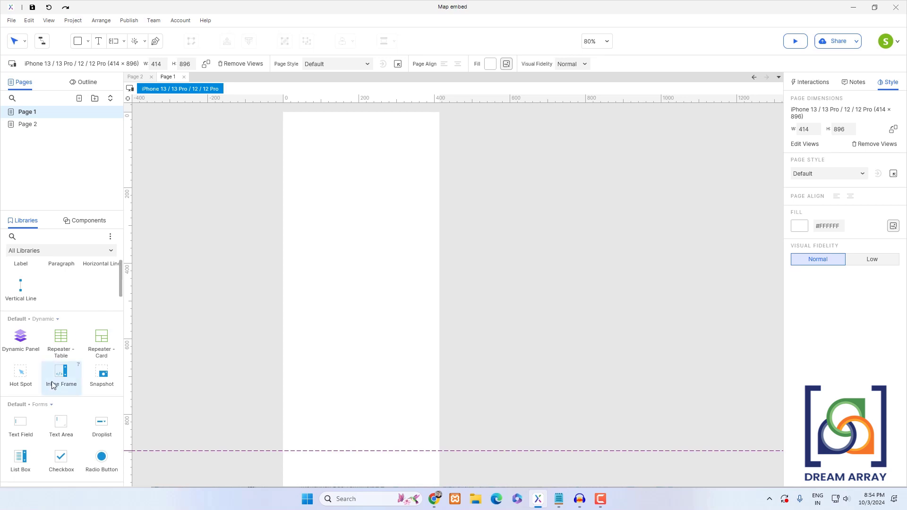
left_click_drag(62, 373, 305, 142)
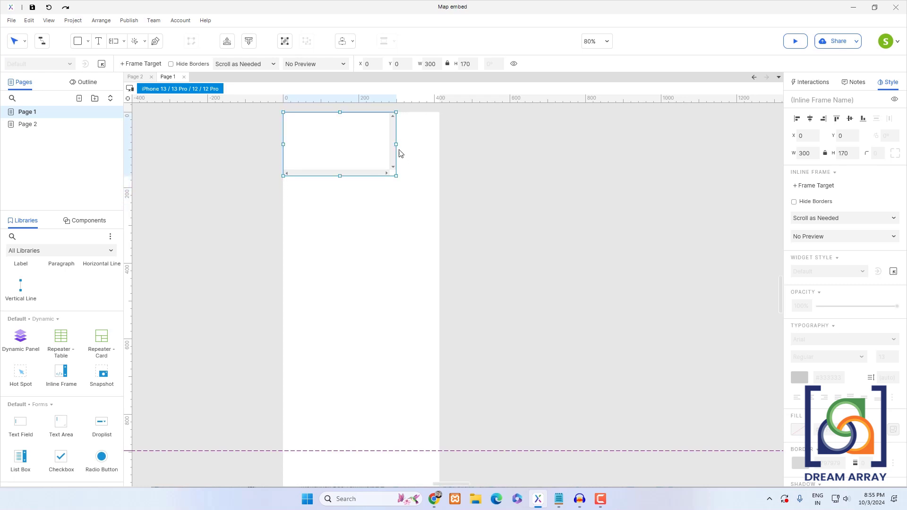
left_click_drag(396, 144, 437, 144)
left_click_drag(360, 176, 362, 448)
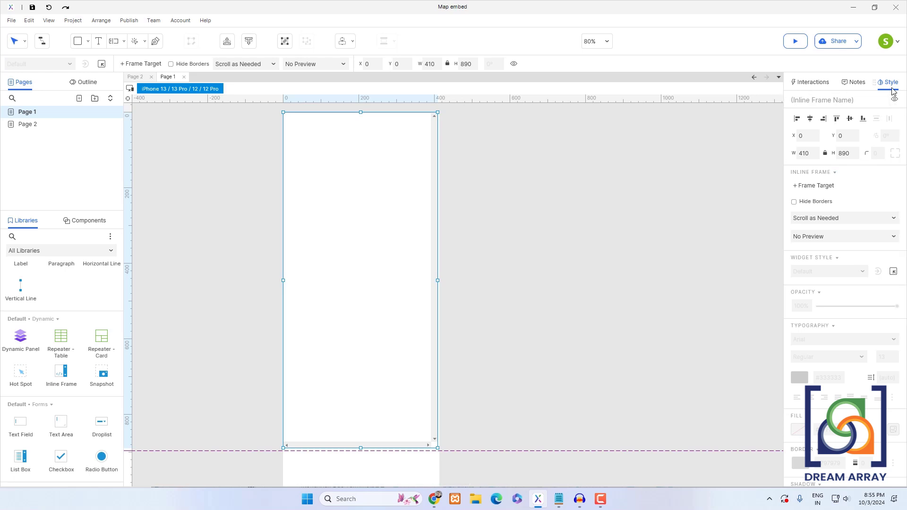
- Set the inline frame's scrolling to Never Scroll and its preview to Map
left_click(834, 222)
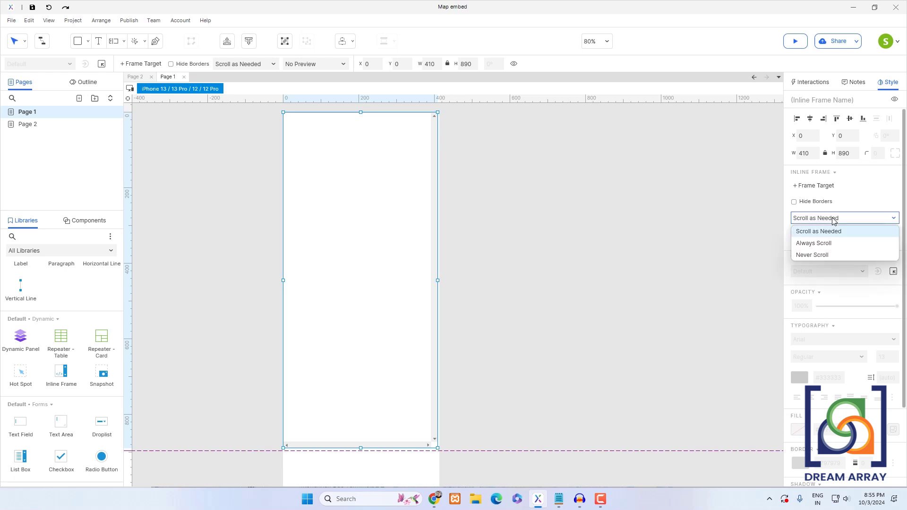
left_click(816, 256)
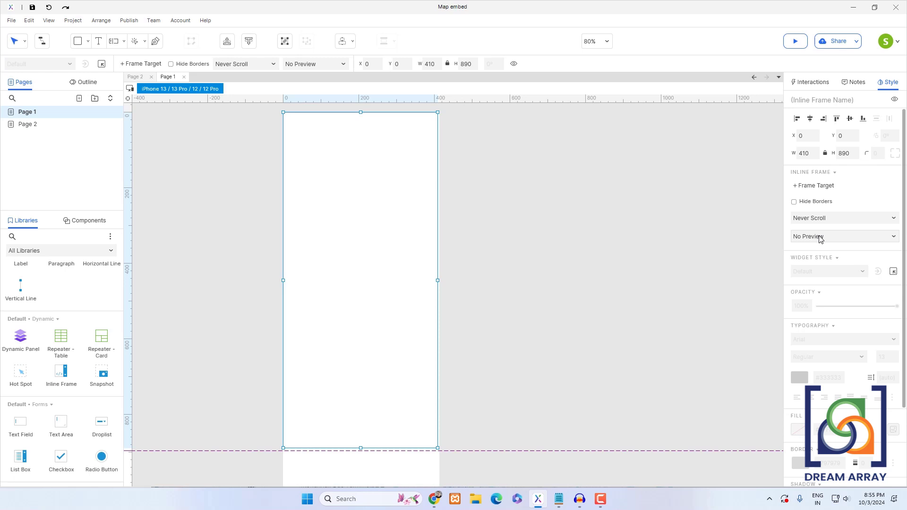
left_click(821, 239)
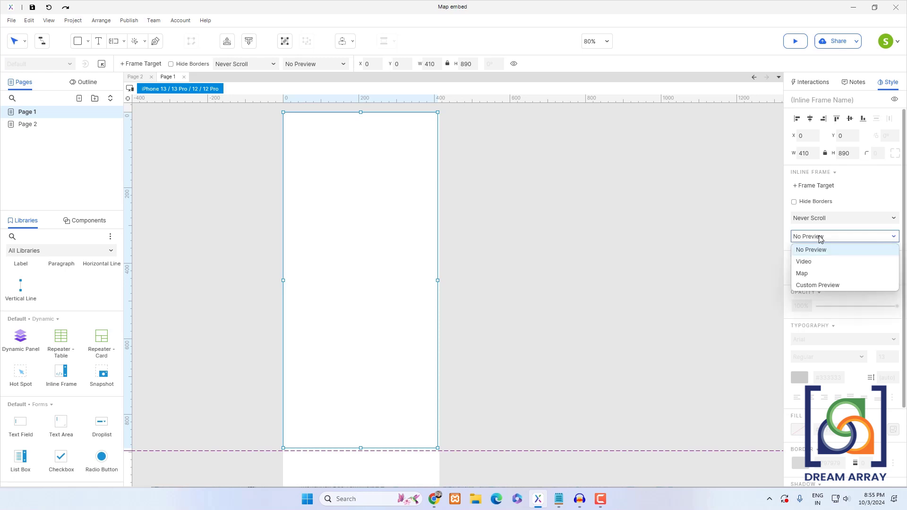
left_click(803, 275)
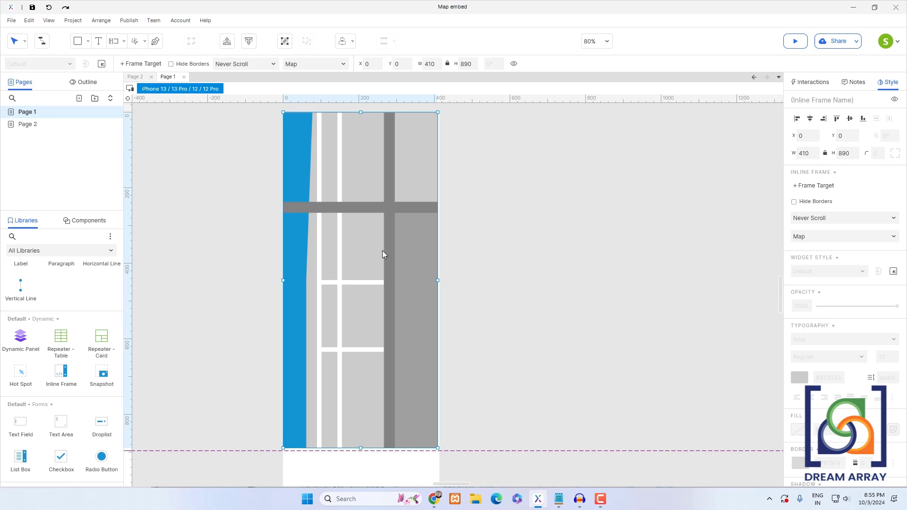
- Switch to Google Maps in the browser and search for dhaka
left_click(434, 499)
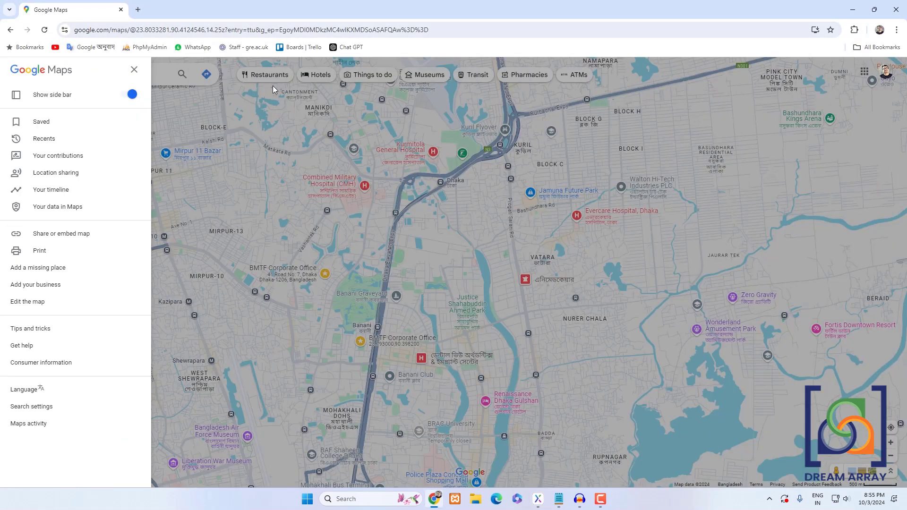
left_click(167, 82)
left_click(129, 76)
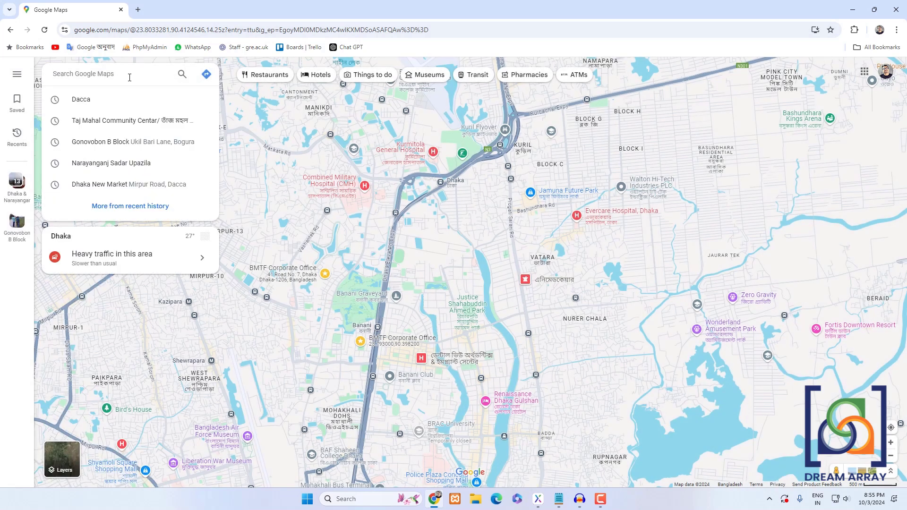
type("dhaka")
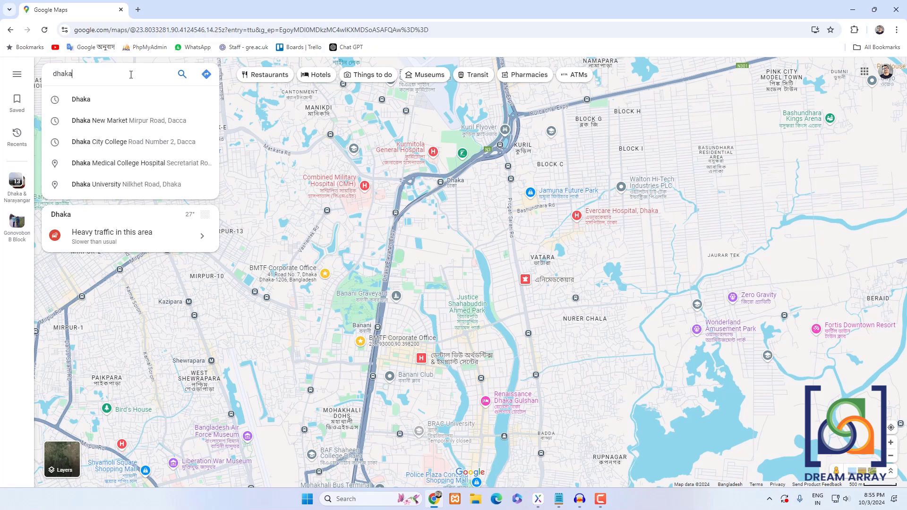
key("Return")
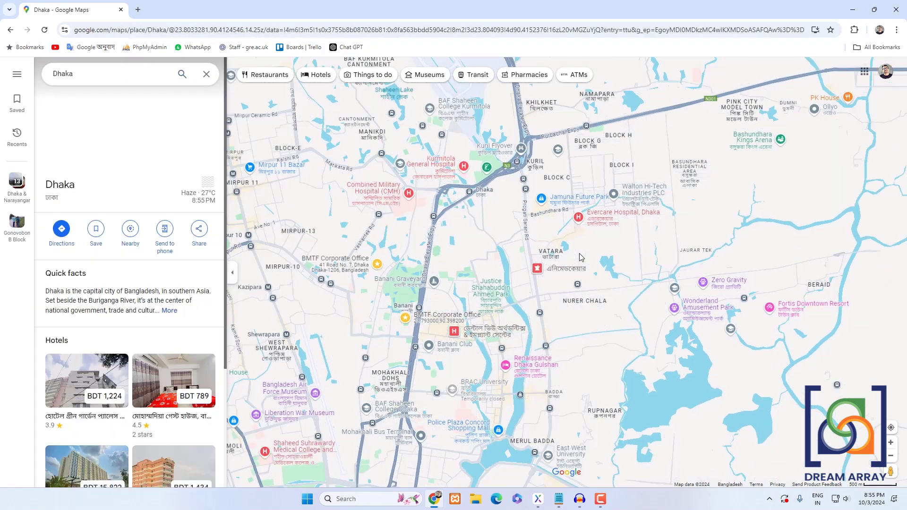
- Copy the embed-map HTML for the current Dhaka view from the share dialog and close it
scroll(597, 265, "up", 5)
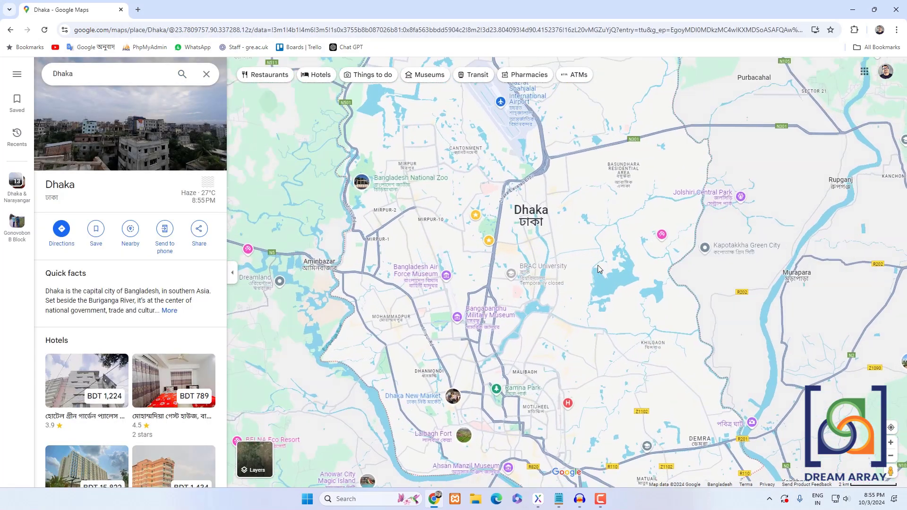
left_click_drag(471, 263, 631, 294)
scroll(488, 312, "up", 2)
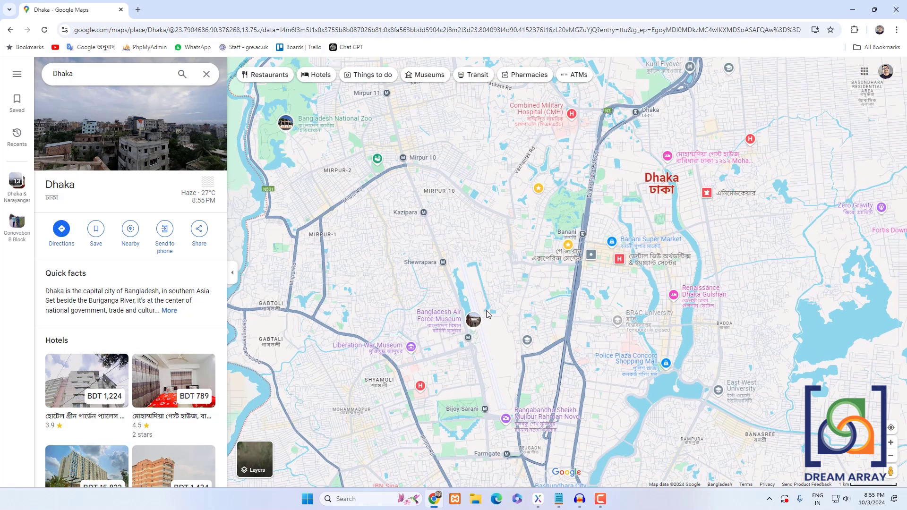
left_click_drag(500, 301, 434, 208)
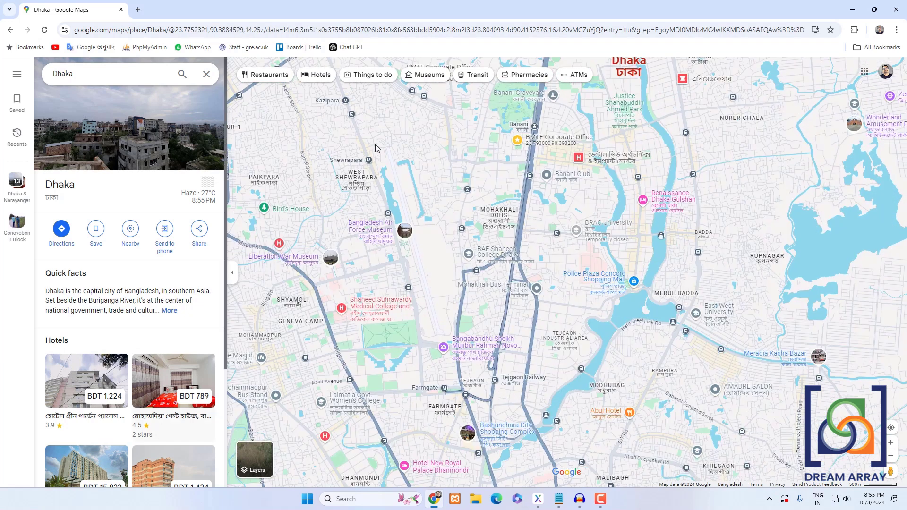
left_click(206, 75)
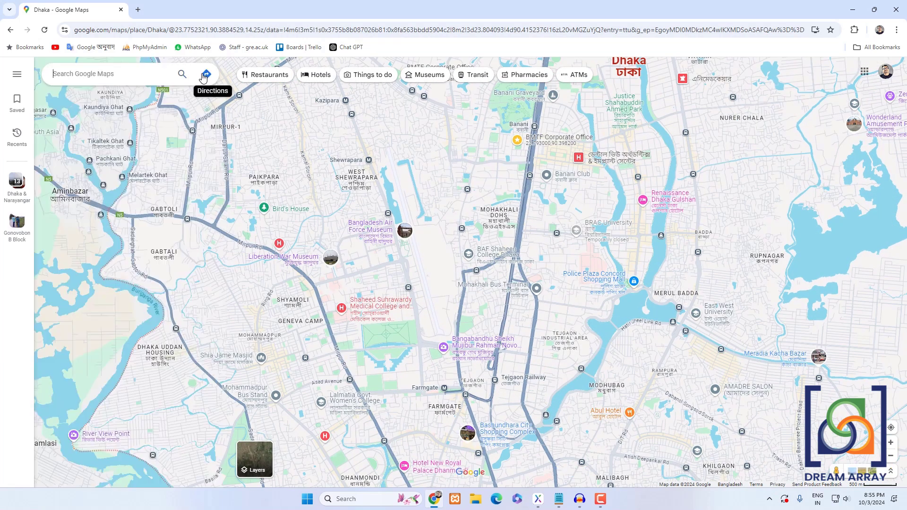
left_click(16, 77)
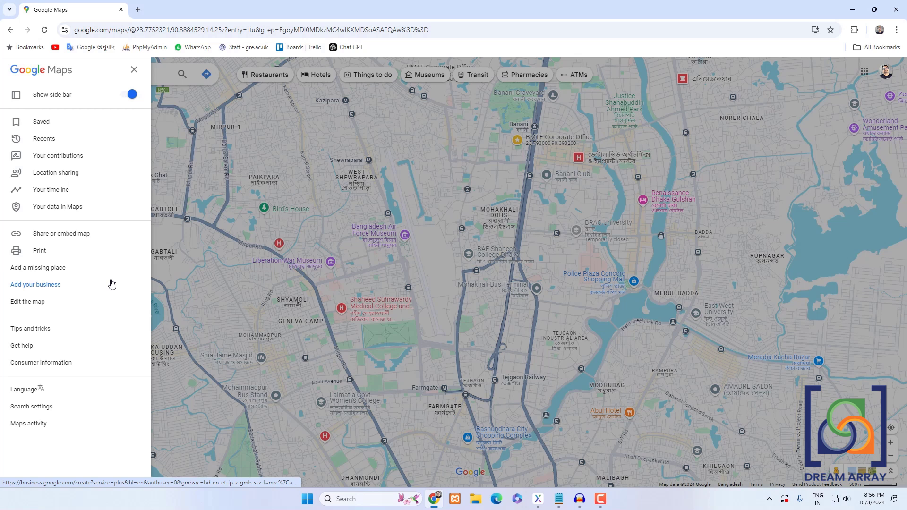
left_click(60, 239)
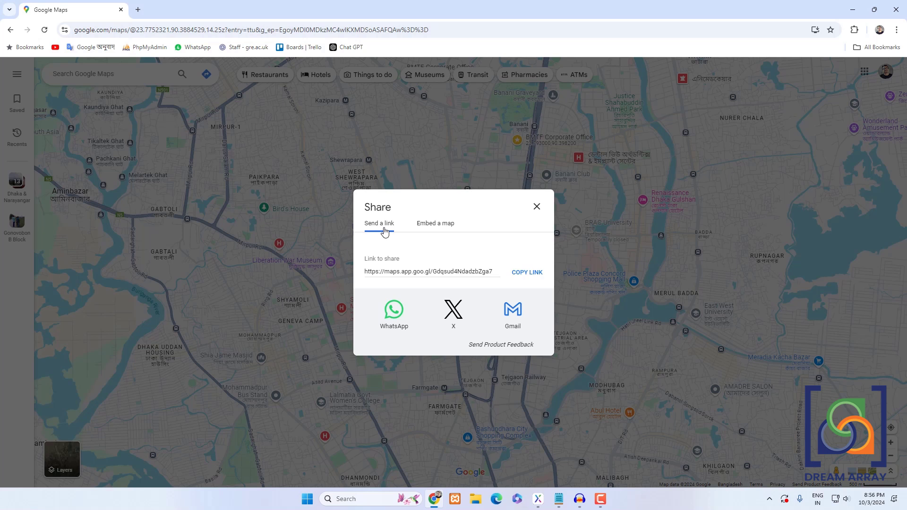
left_click(441, 231)
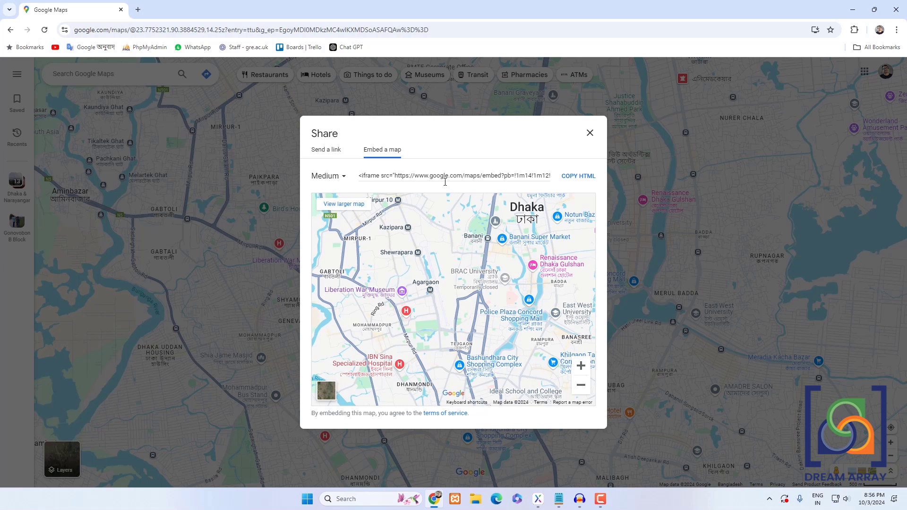
left_click(578, 177)
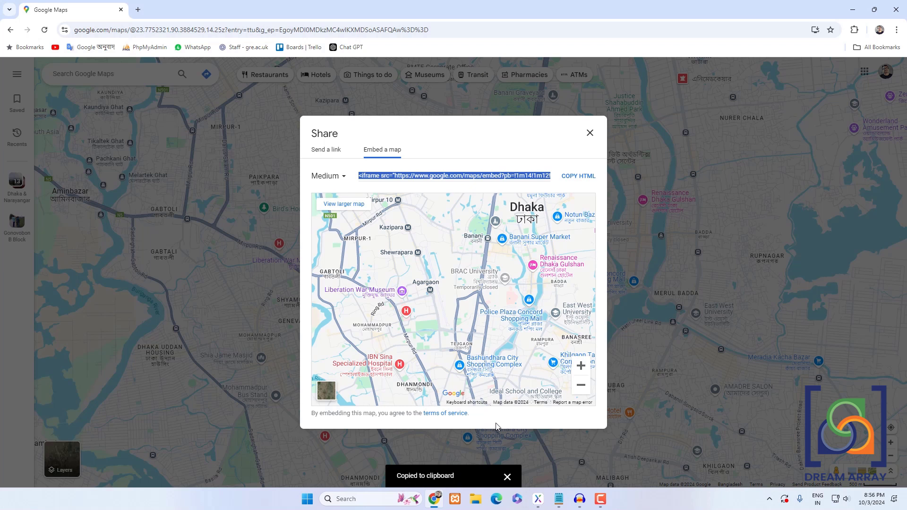
left_click(589, 134)
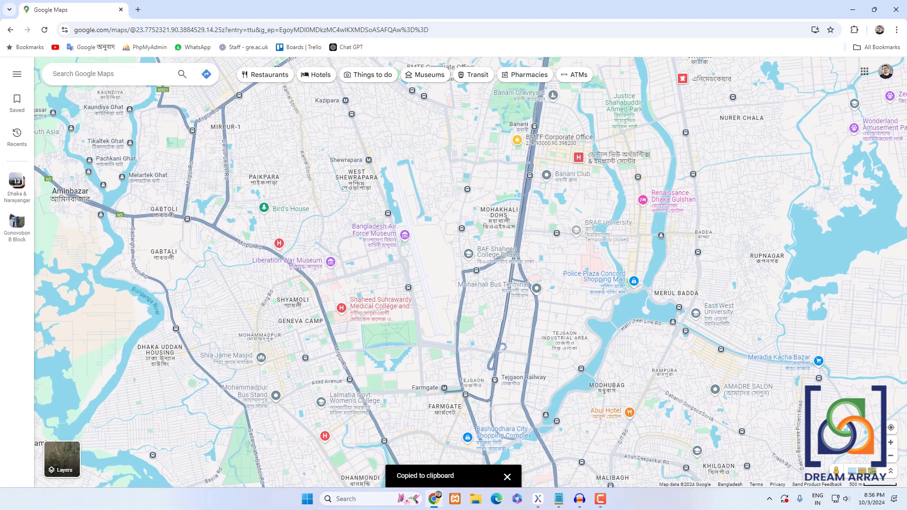
- Paste the embed HTML into a Notepad tab and delete the opening <iframe src=" text
left_click(559, 498)
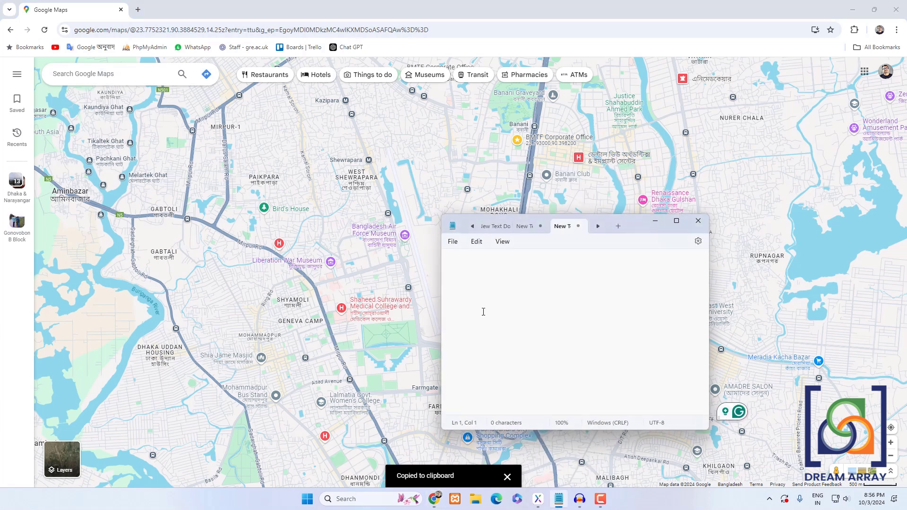
key("ctrl+v")
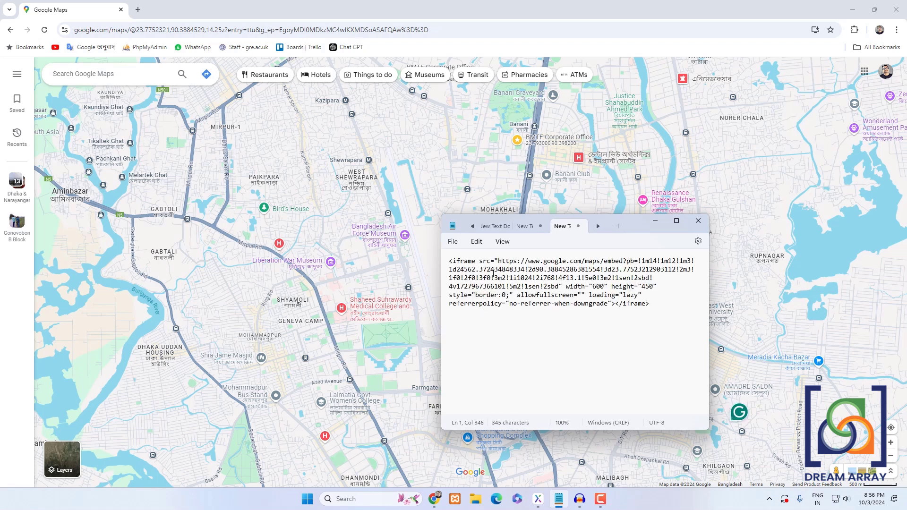
left_click_drag(497, 261, 441, 267)
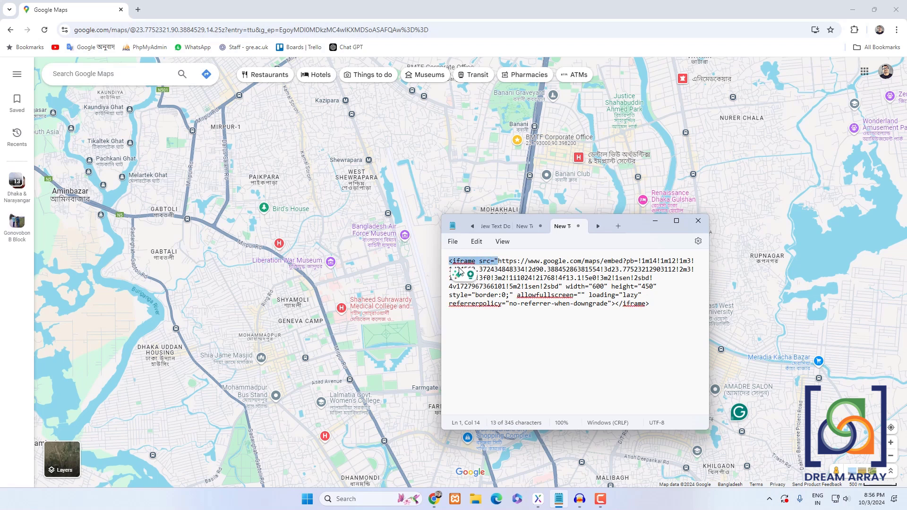
key("BackSpace")
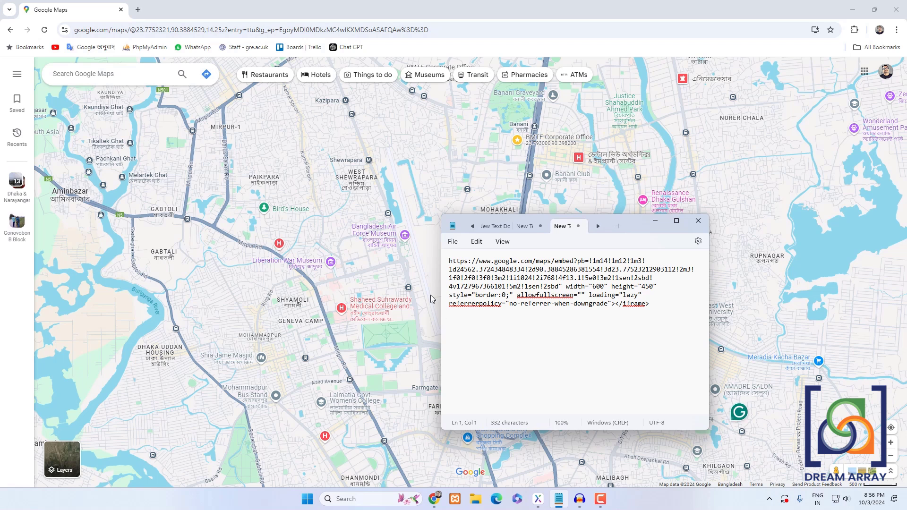
- Delete the attributes and closing tag after the embed URL and copy the remaining URL
left_click(560, 286)
left_click_drag(562, 287, 655, 306)
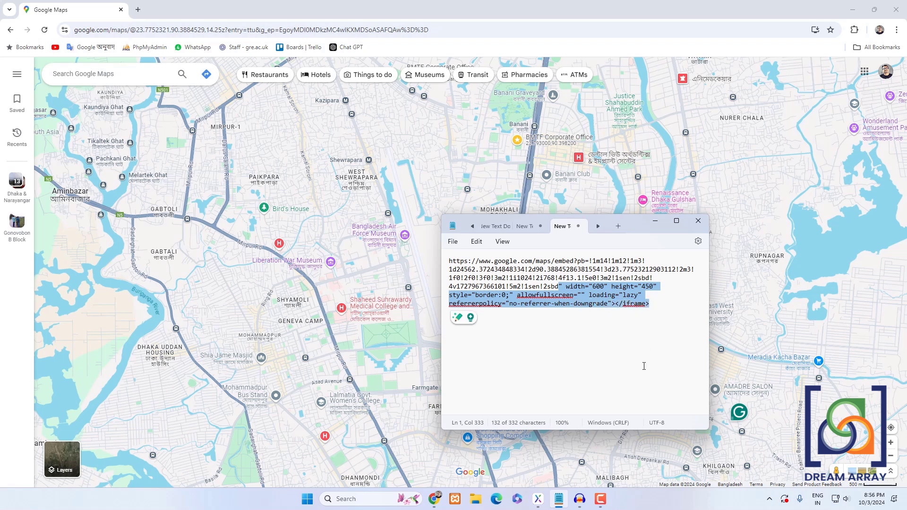
key("Delete")
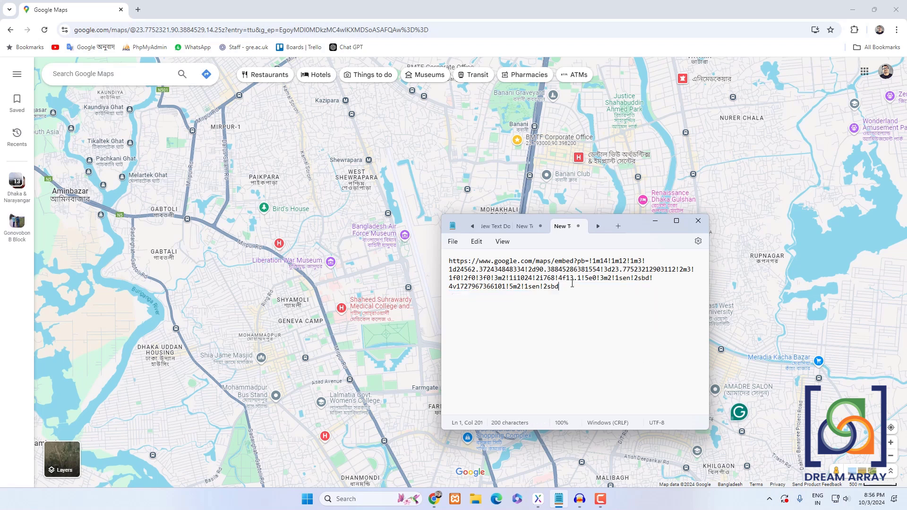
left_click_drag(572, 286, 449, 261)
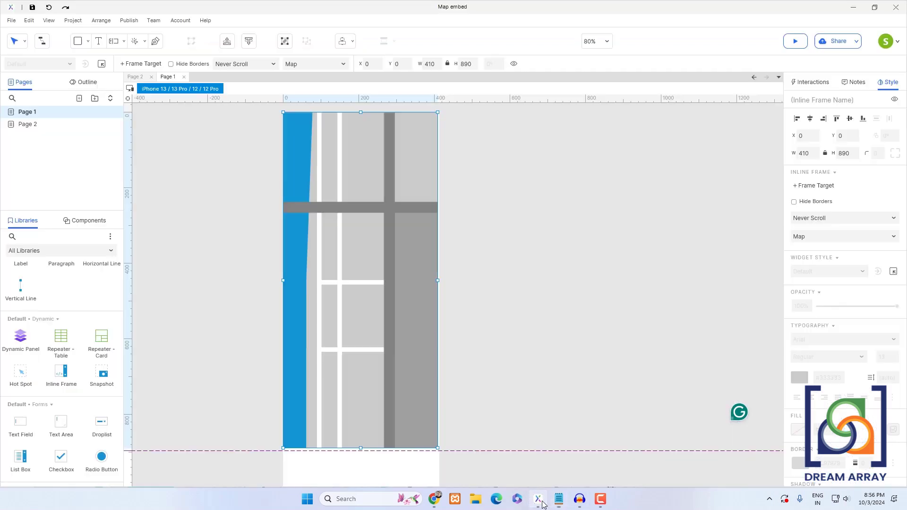
- Back in the prototype, link the inline frame to the copied Google Maps embed URL as an external link
left_click(537, 499)
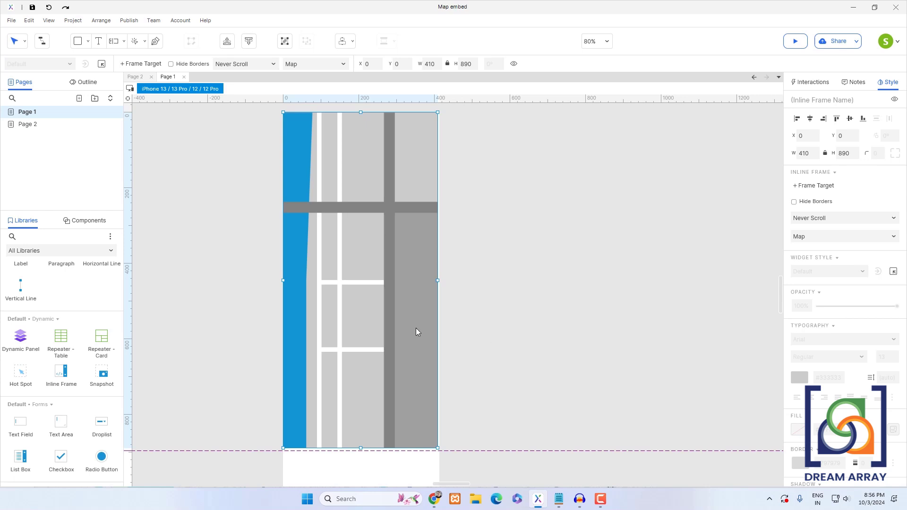
double_click(355, 257)
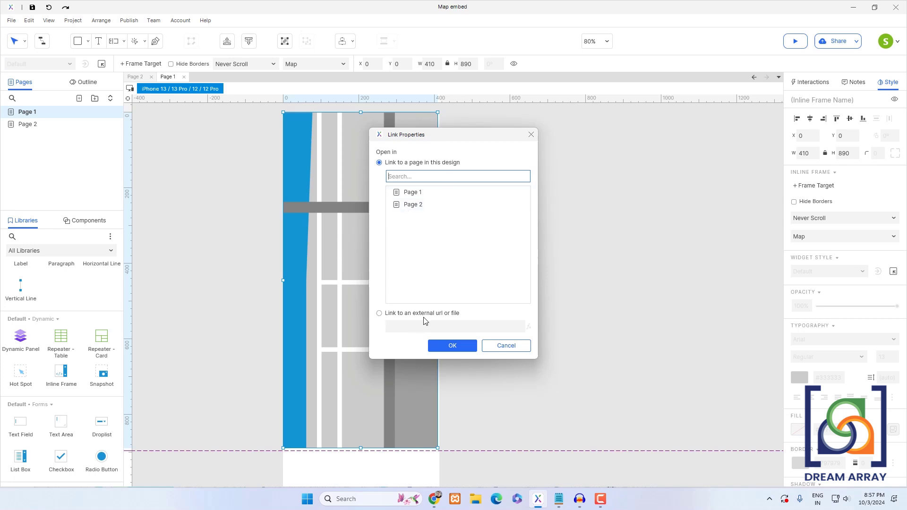
left_click(379, 313)
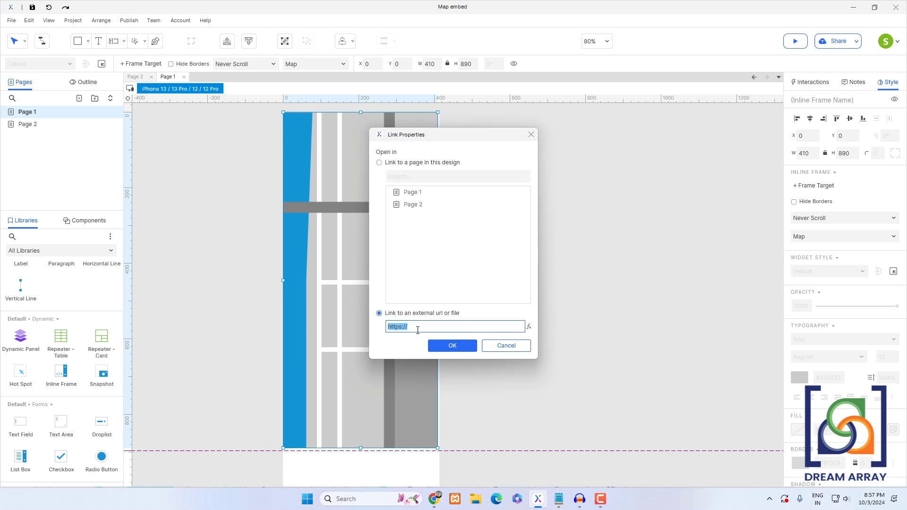
key("ctrl+v")
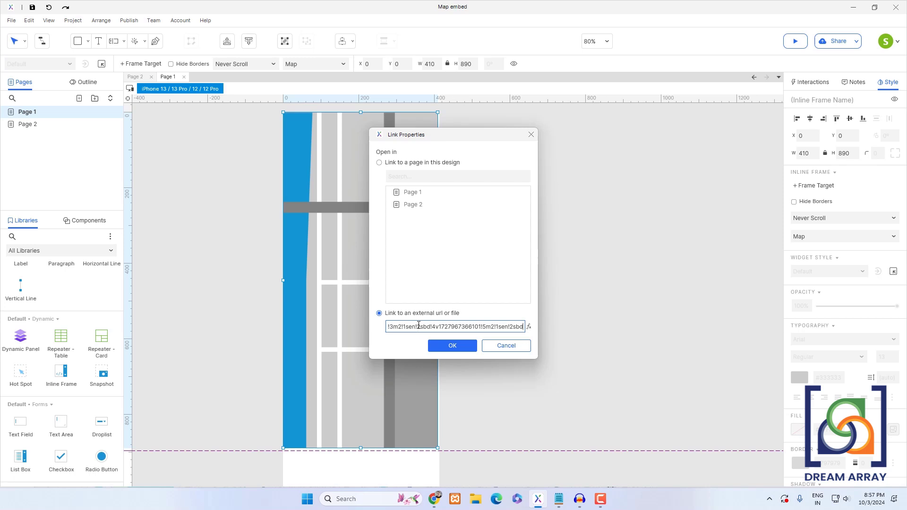
left_click(452, 345)
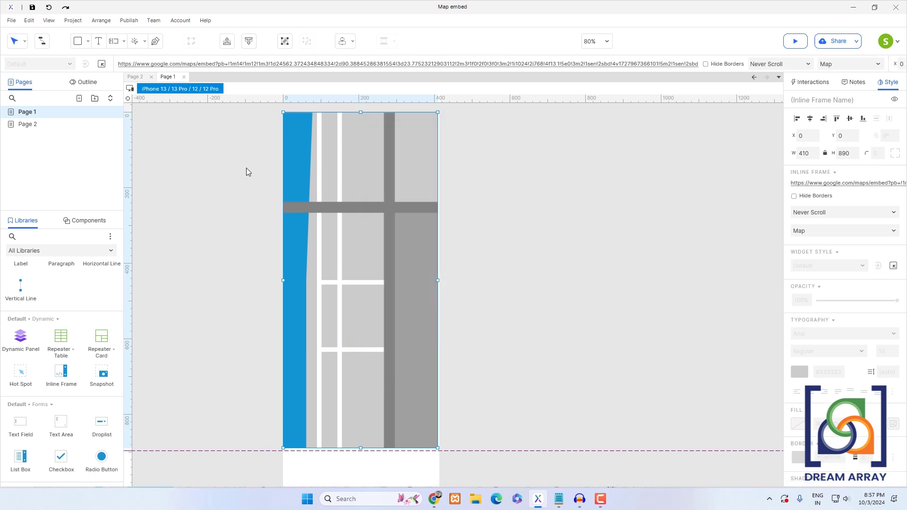
- Widen the frame to 414 and preview the page in the browser
left_click_drag(437, 280, 439, 280)
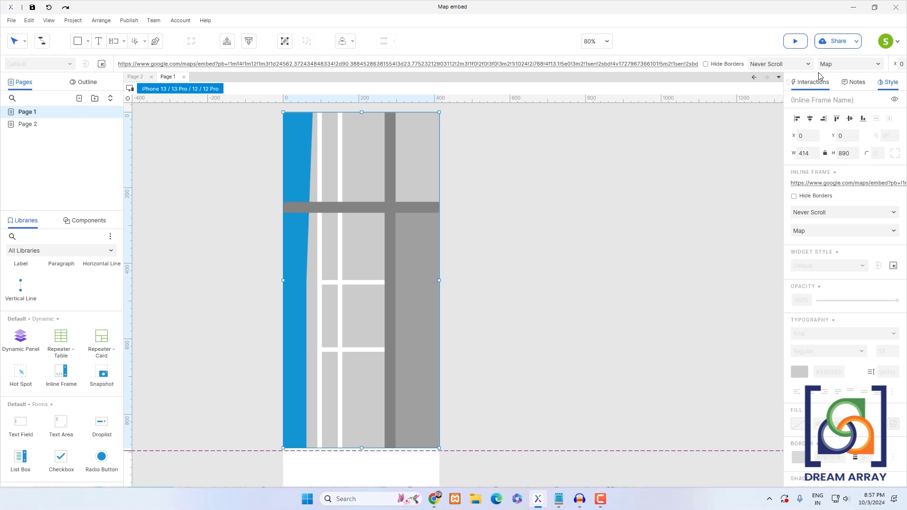
left_click(796, 42)
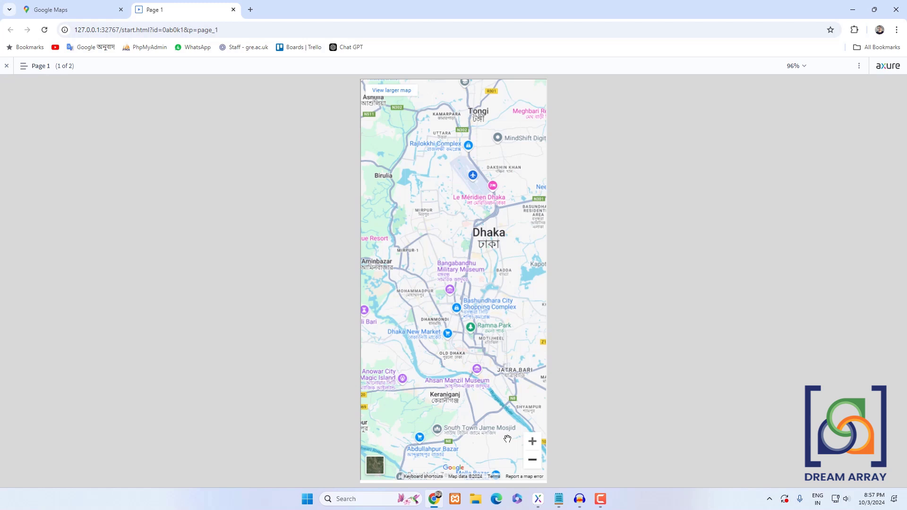
- Test the embedded map in the preview by zooming out and in and toggling the satellite layer
left_click(532, 459)
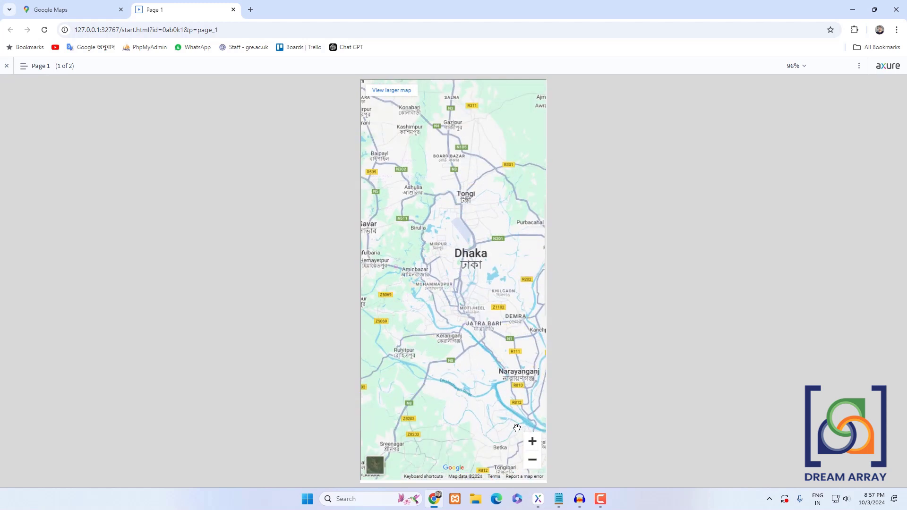
scroll(471, 397, "down", 2)
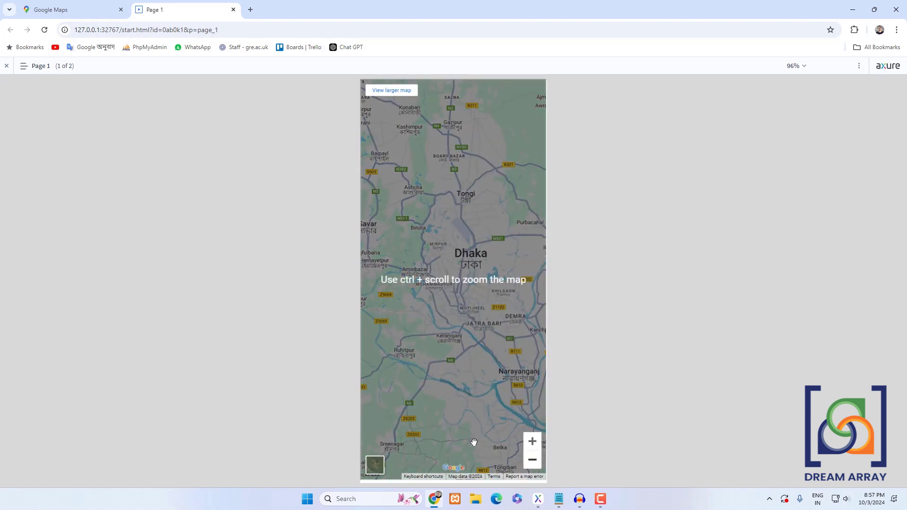
left_click(532, 441)
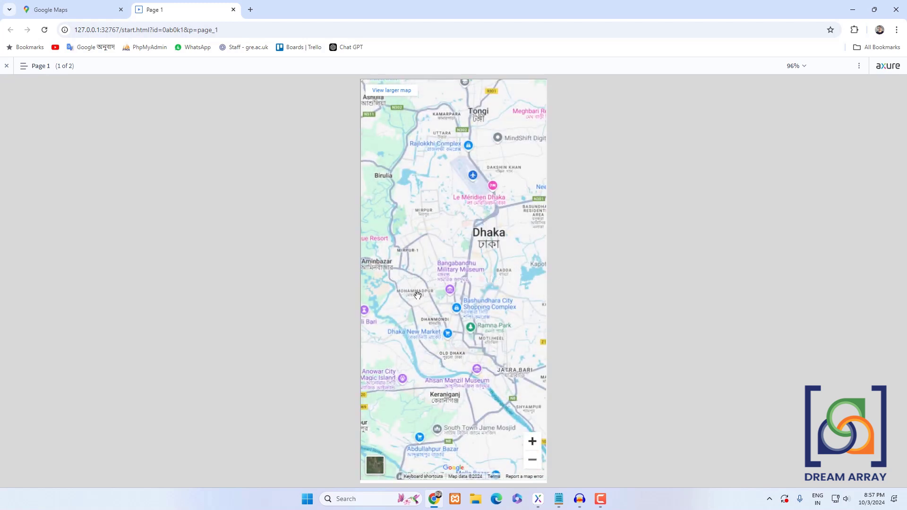
left_click(375, 466)
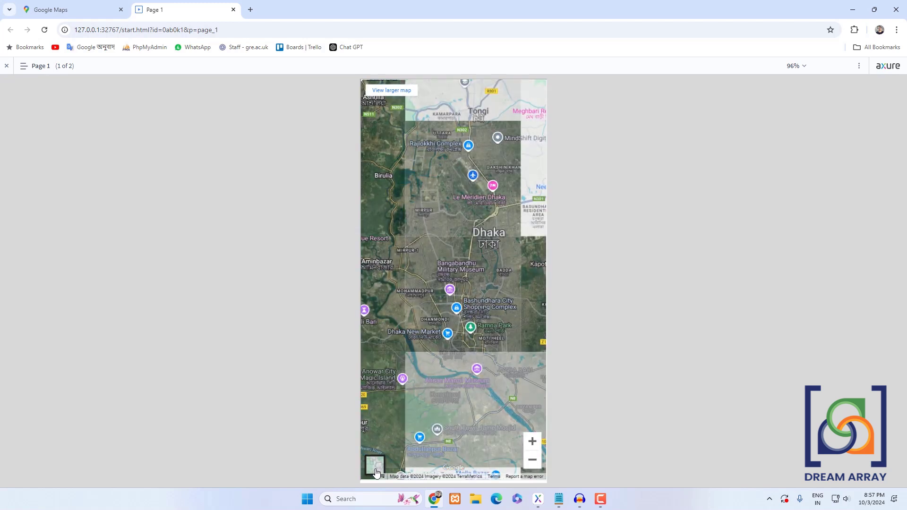
left_click(376, 467)
left_click(376, 466)
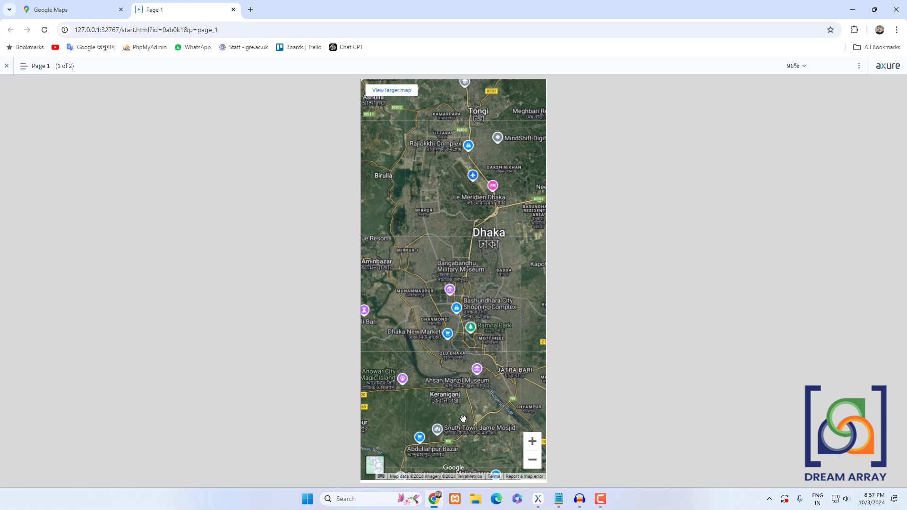
- Return to the prototype, open Page 2 with its layer outline, and paste the map inline frame onto it
left_click(537, 499)
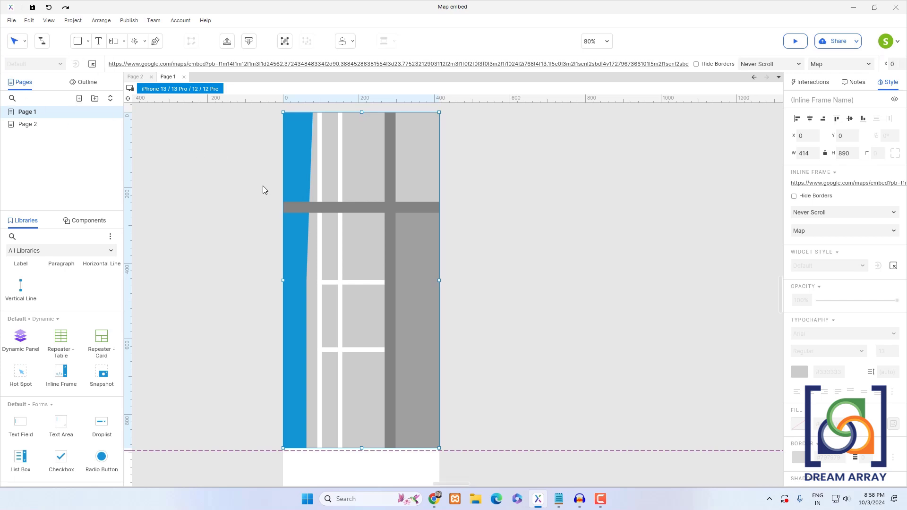
left_click(25, 125)
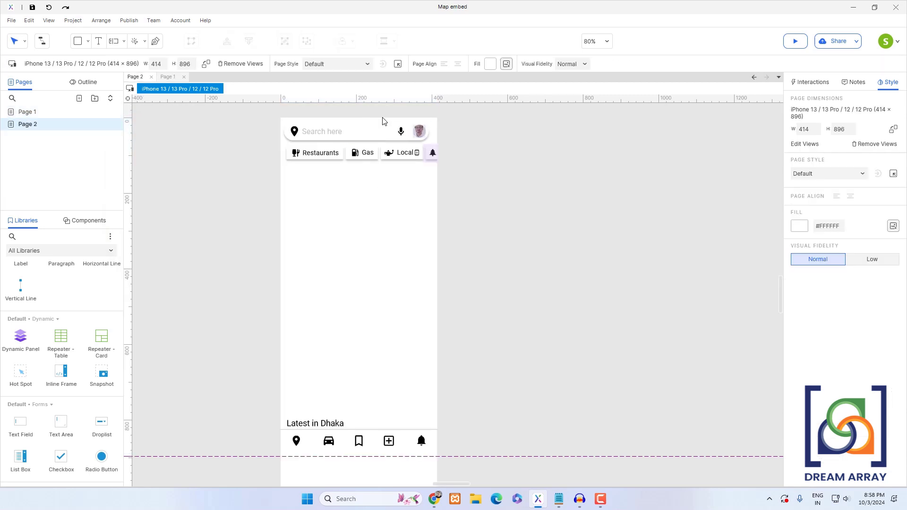
left_click(83, 82)
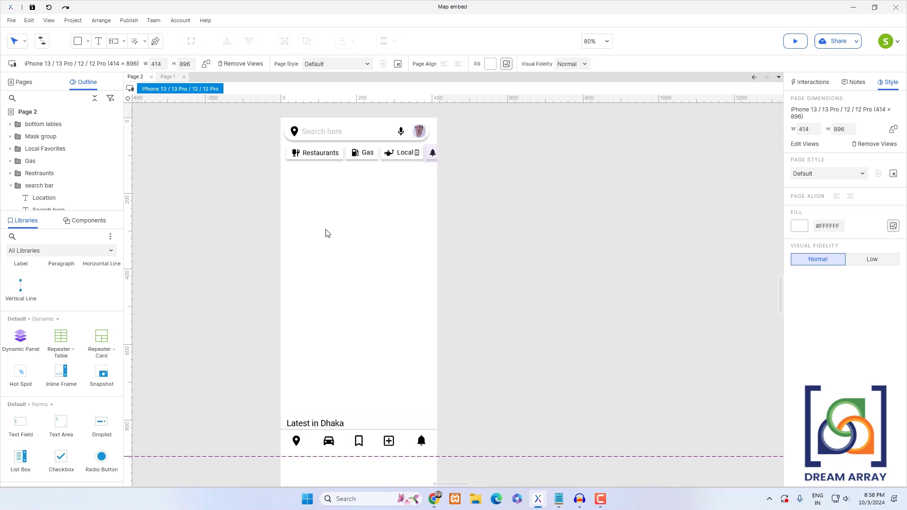
key("ctrl+v")
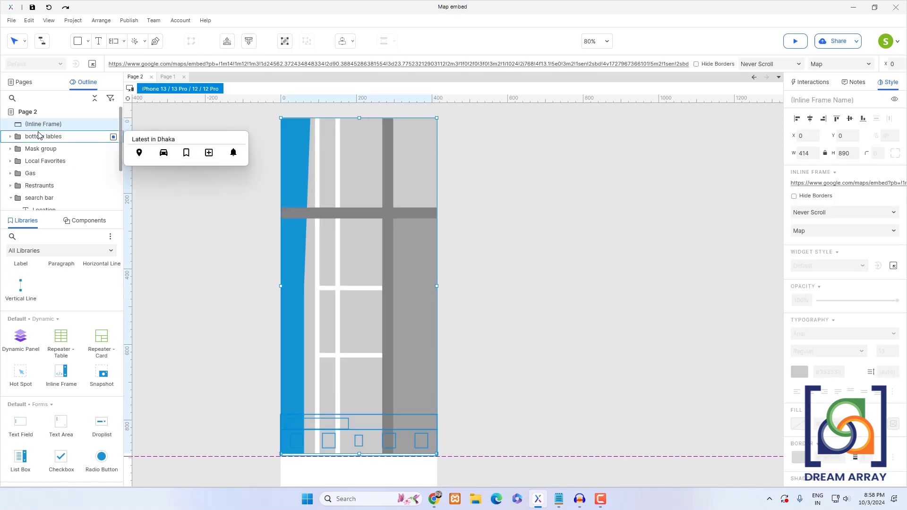
- Move the inline frame into the search bar group at the bottom of its layers, behind the search bar and chips
mouse_move(40, 126)
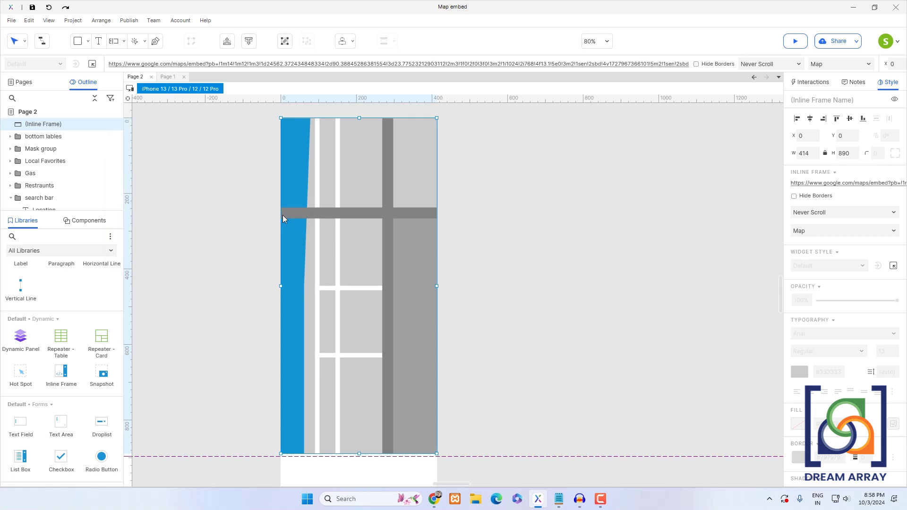
left_click_drag(55, 128, 38, 142)
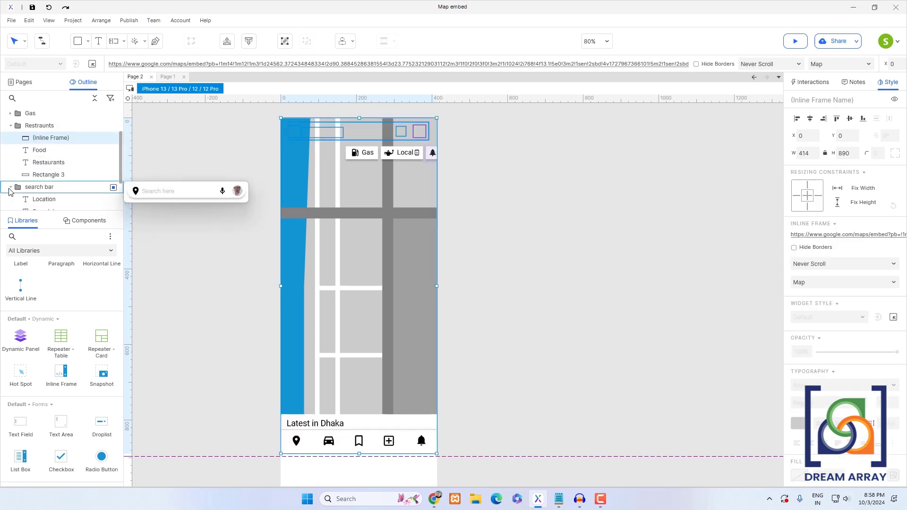
left_click(11, 190)
left_click_drag(67, 154, 47, 203)
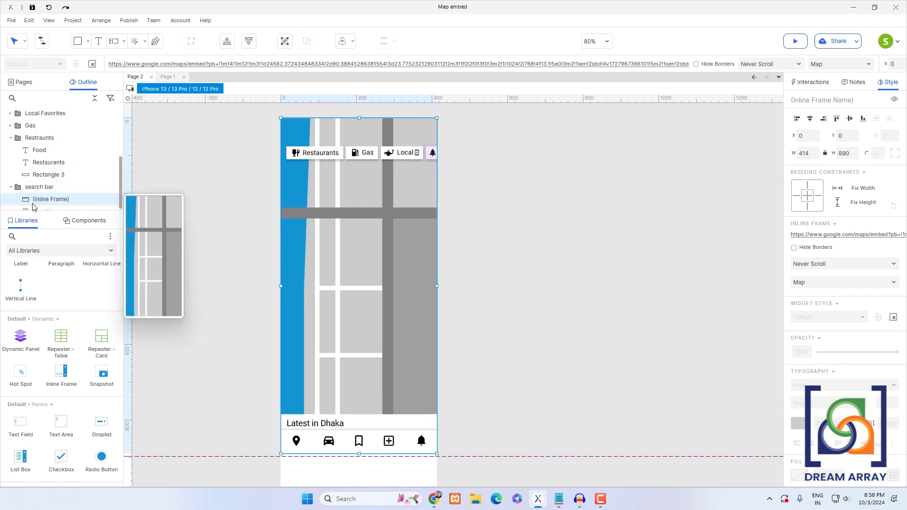
scroll(47, 191, "down", 2)
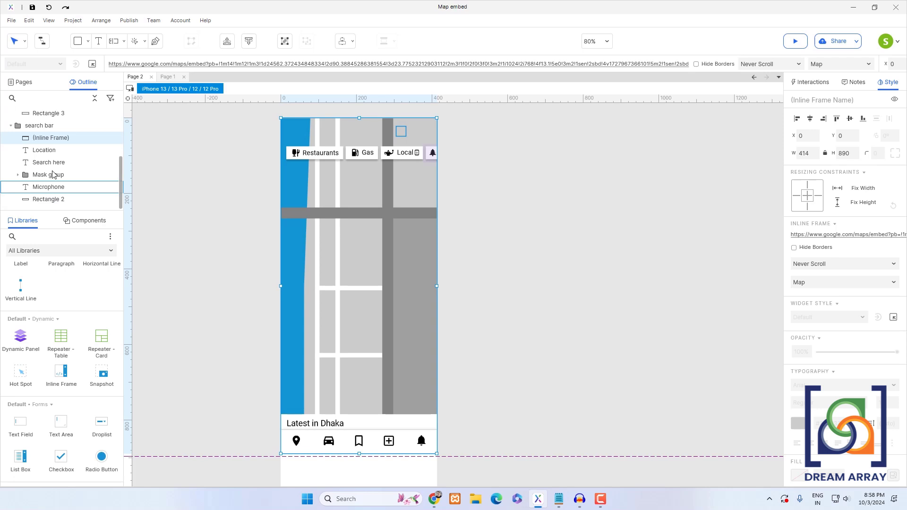
left_click_drag(70, 138, 71, 206)
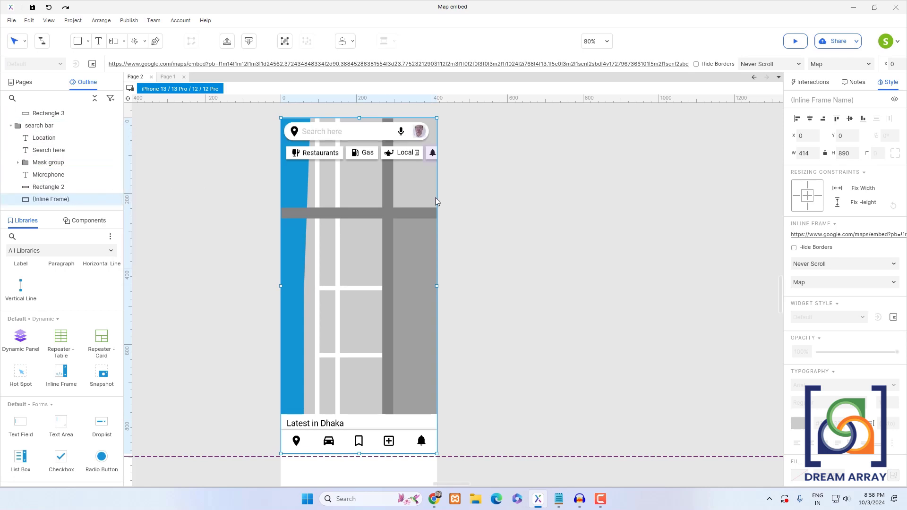
- Preview Page 2 in the browser and pan the embedded map beneath the interface
left_click(494, 225)
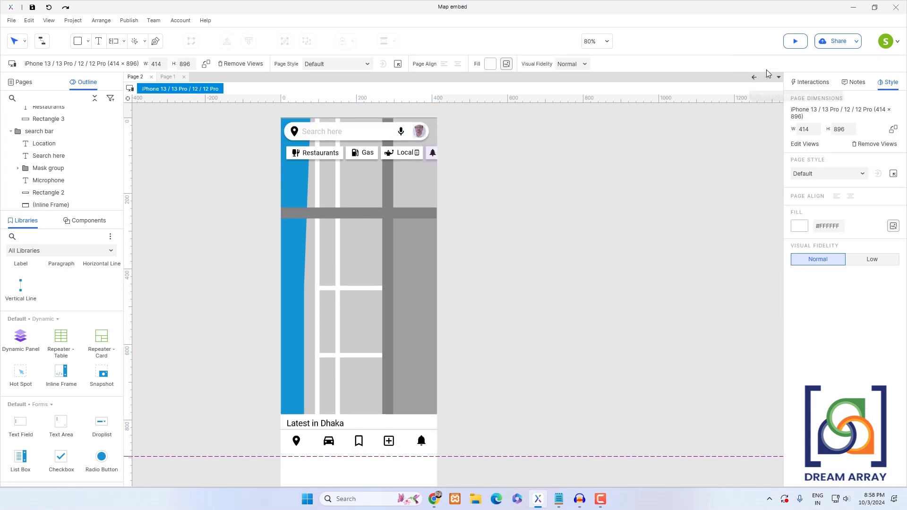
left_click(795, 42)
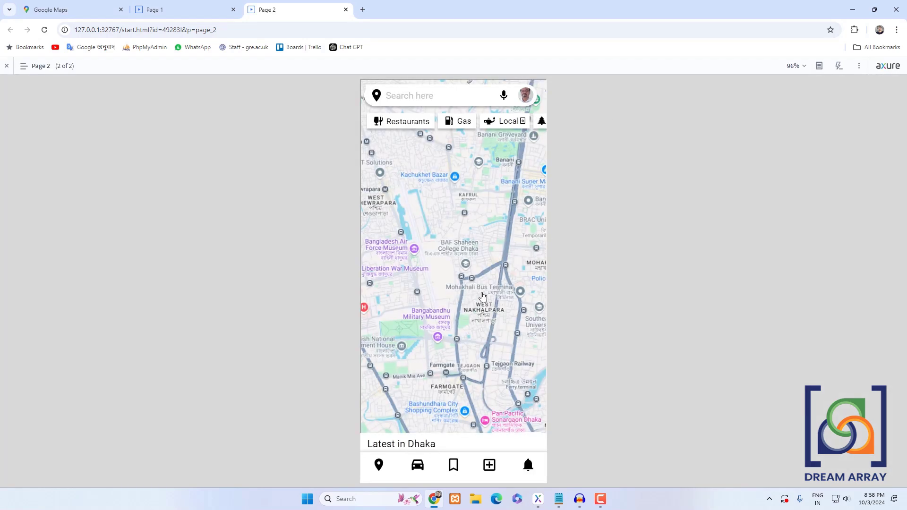
left_click_drag(452, 297, 376, 314)
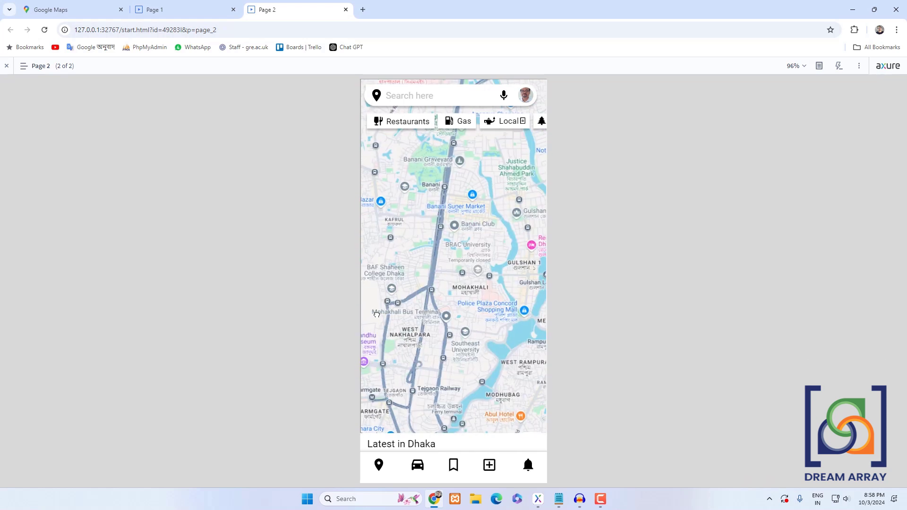